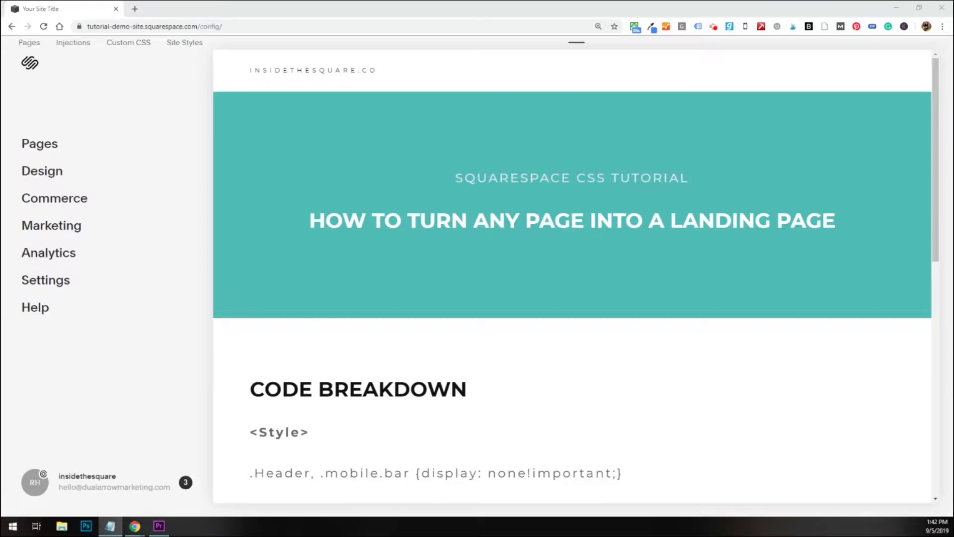
Highlight the <Style> tag and the .Header, .mobile.bar and .Footer selectors in the code block.
scroll(537, 341, "down", 4)
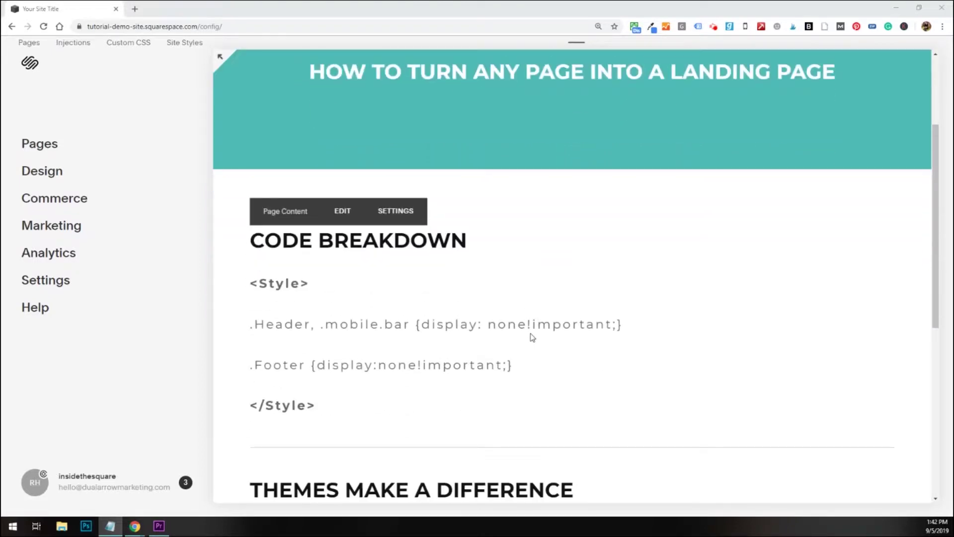
left_click_drag(250, 234, 319, 233)
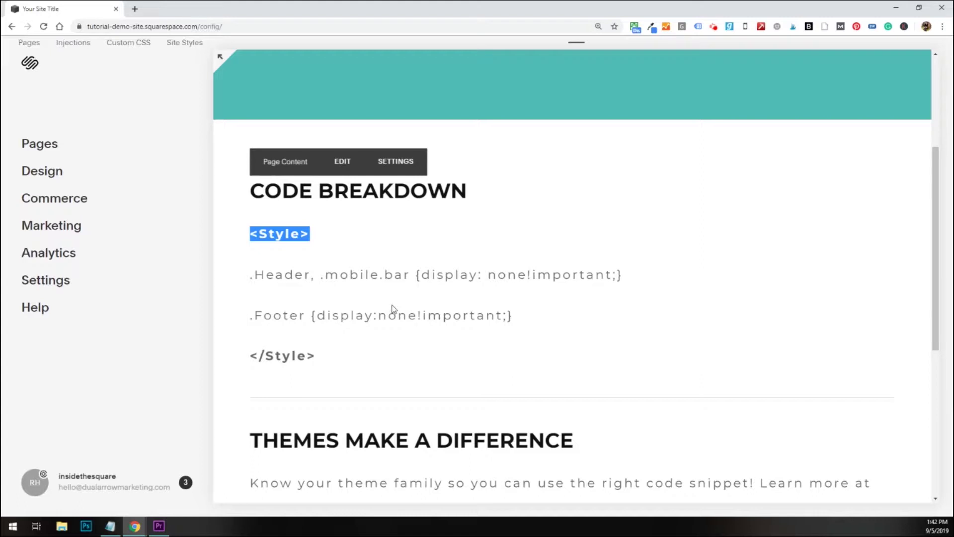
left_click(344, 268)
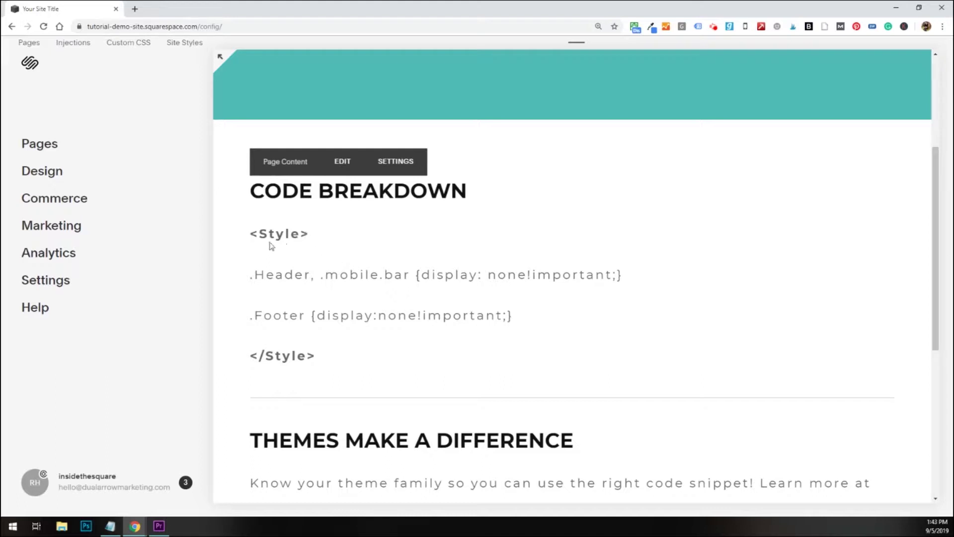
left_click_drag(252, 235, 313, 238)
left_click_drag(252, 276, 410, 274)
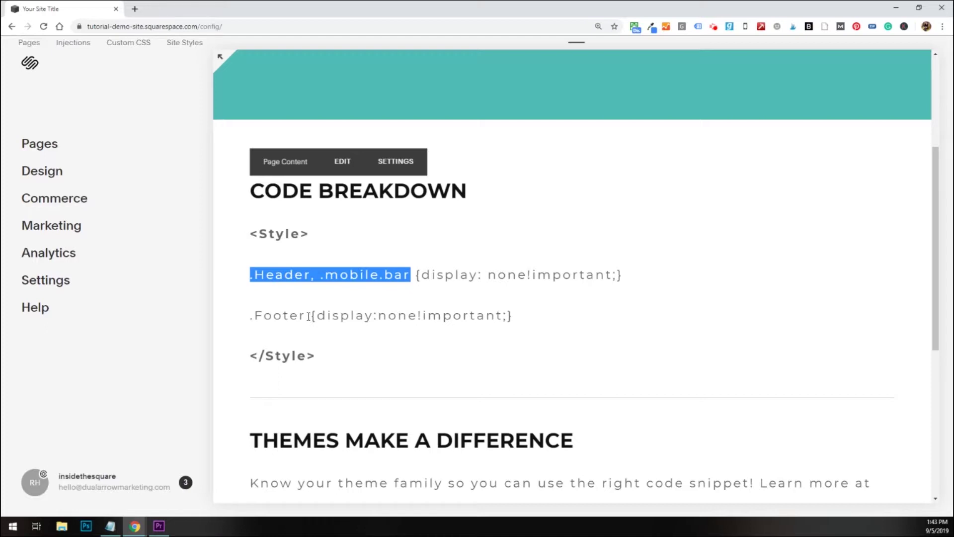
left_click_drag(251, 274, 311, 273)
left_click_drag(251, 315, 306, 315)
scroll(440, 328, "down", 4)
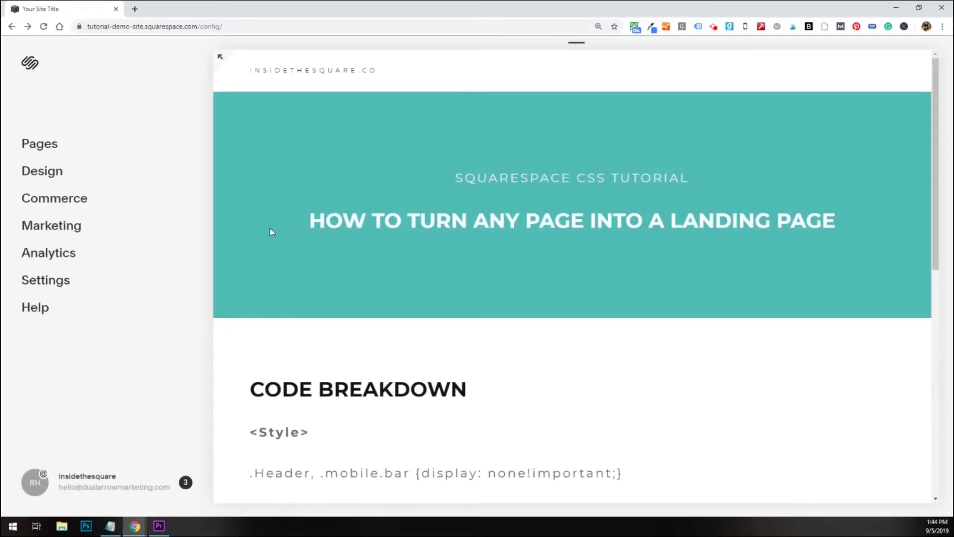
scroll(294, 318, "down", 2)
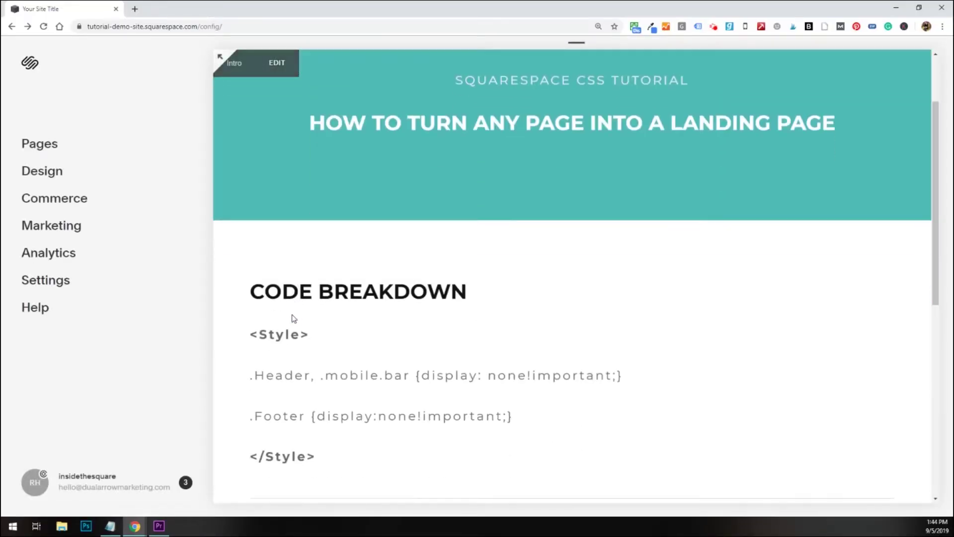
left_click_drag(251, 332, 326, 451)
key("ctrl+c")
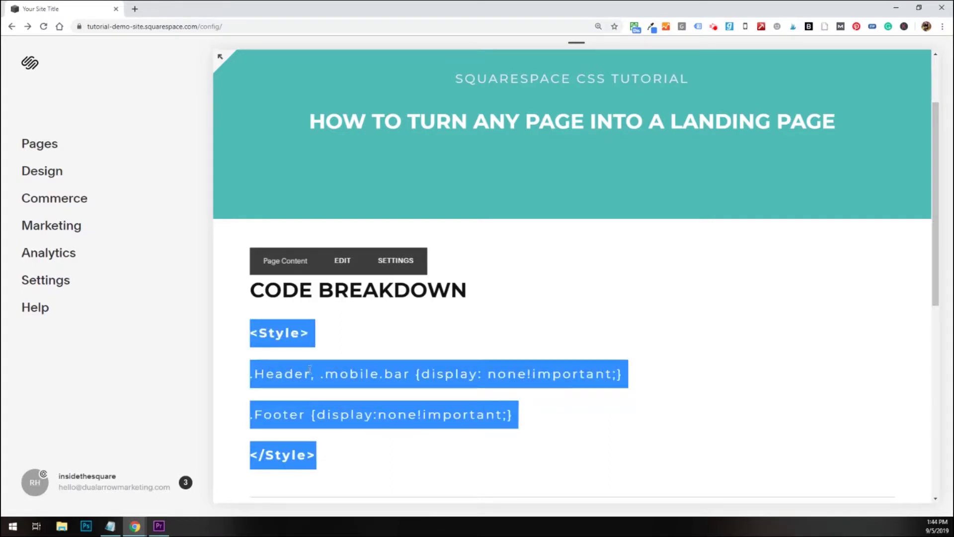
Deselect the code block and show the Pages panel listing INSIDETHESQUARE.CO.
left_click(366, 334)
scroll(396, 283, "up", 2)
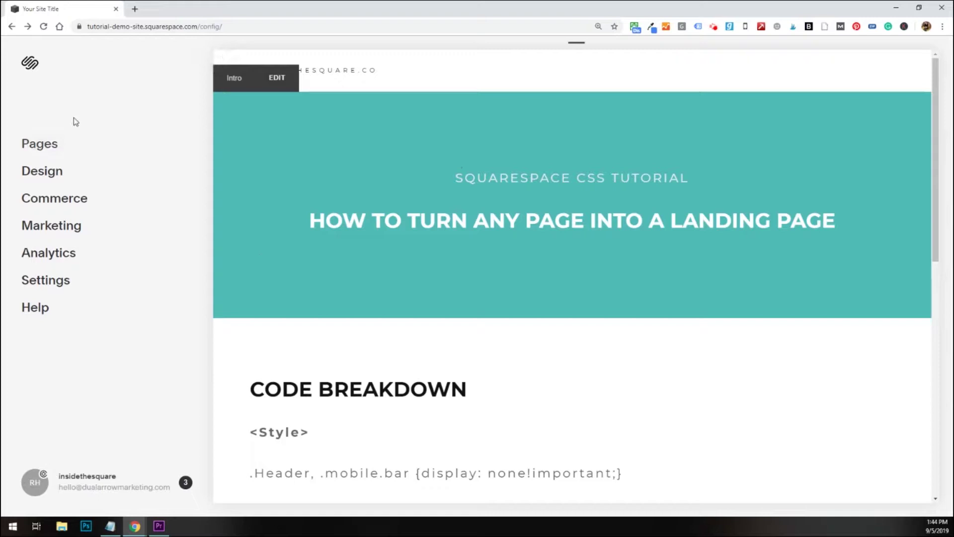
left_click(56, 147)
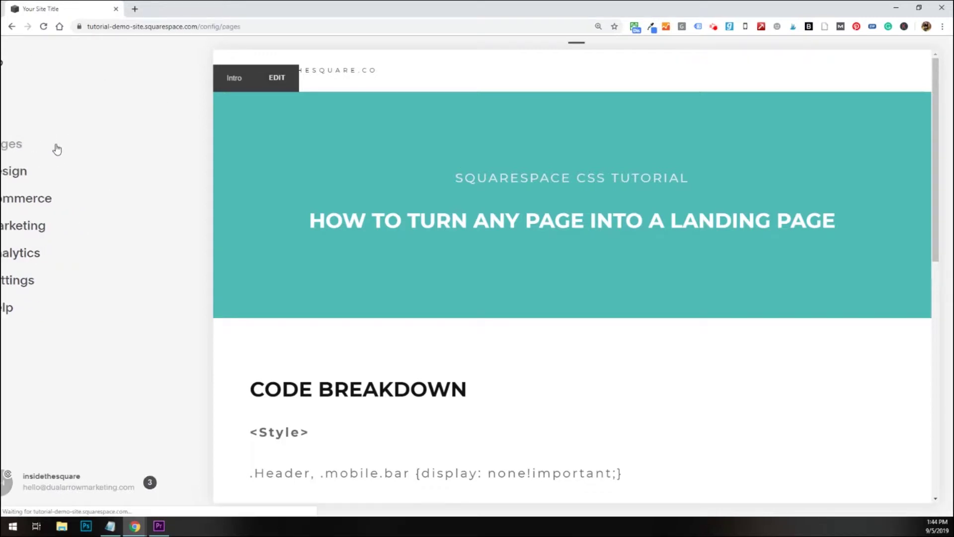
mouse_move(184, 131)
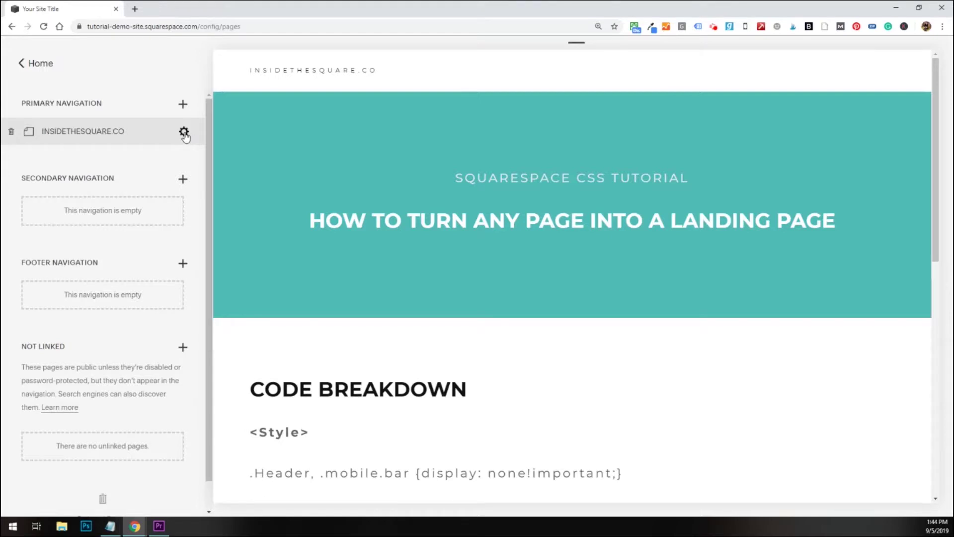
Open INSIDETHESQUARE.CO's page settings on Advanced and put the cursor in Page Header Code Injection.
left_click(183, 132)
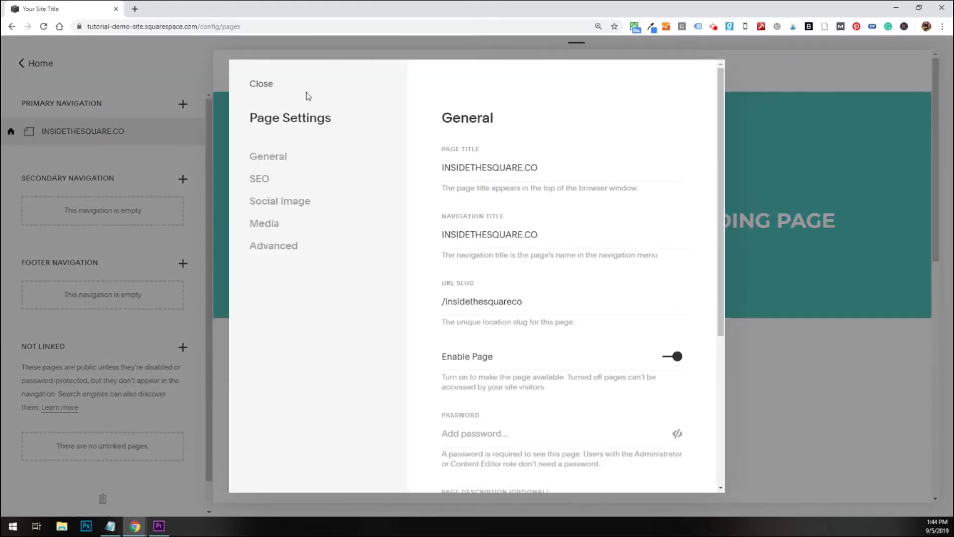
left_click(281, 252)
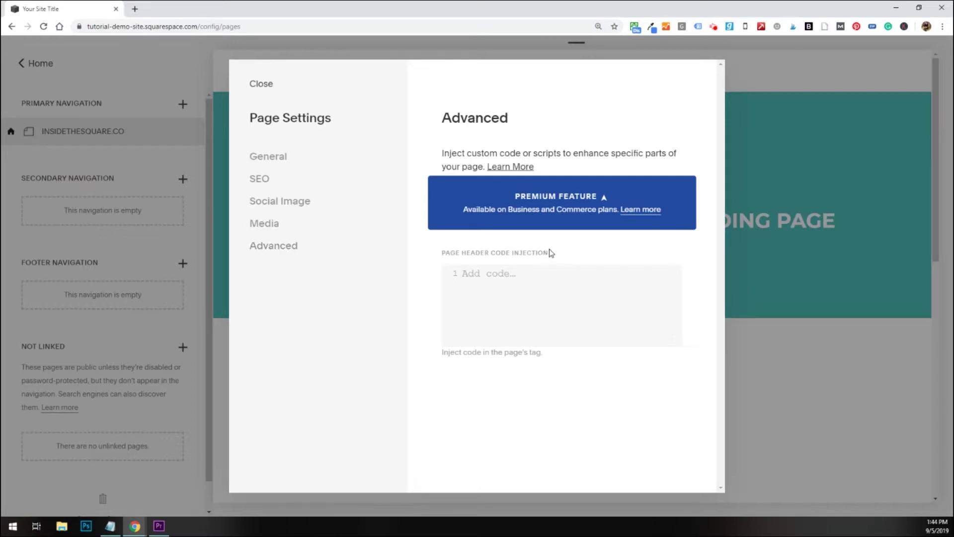
left_click_drag(550, 252, 437, 260)
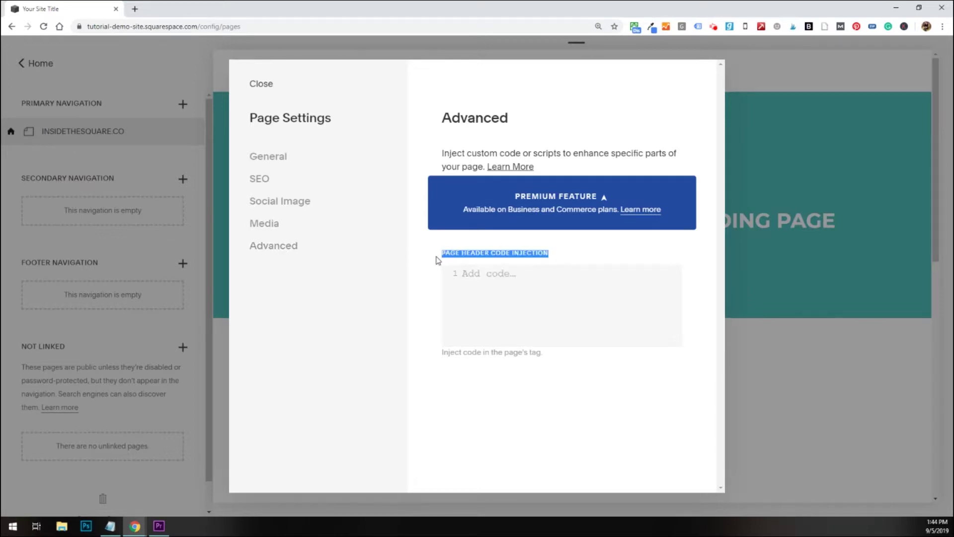
left_click(497, 274)
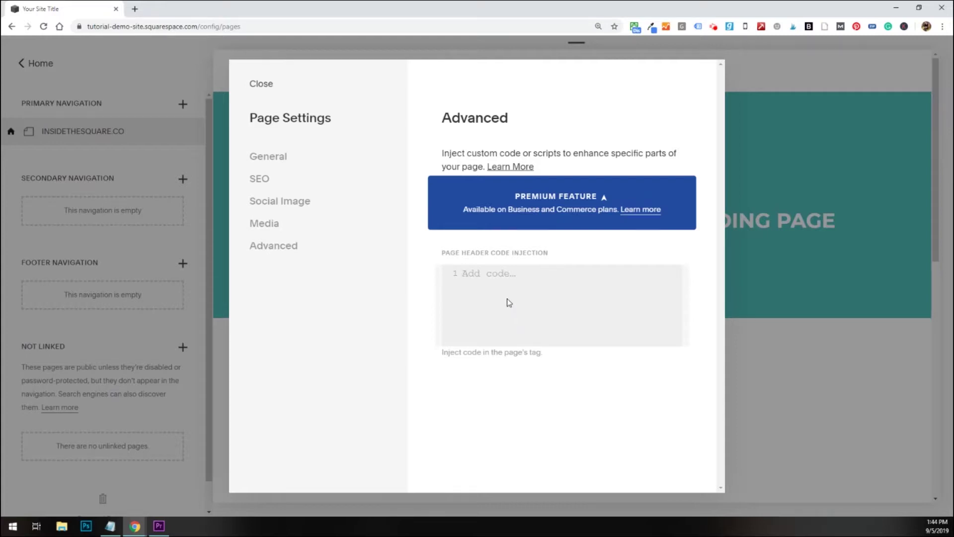
Paste the <Style> block hiding .Header, .mobile.bar and .Footer, then highlight its tags and !important.
key("ctrl+v")
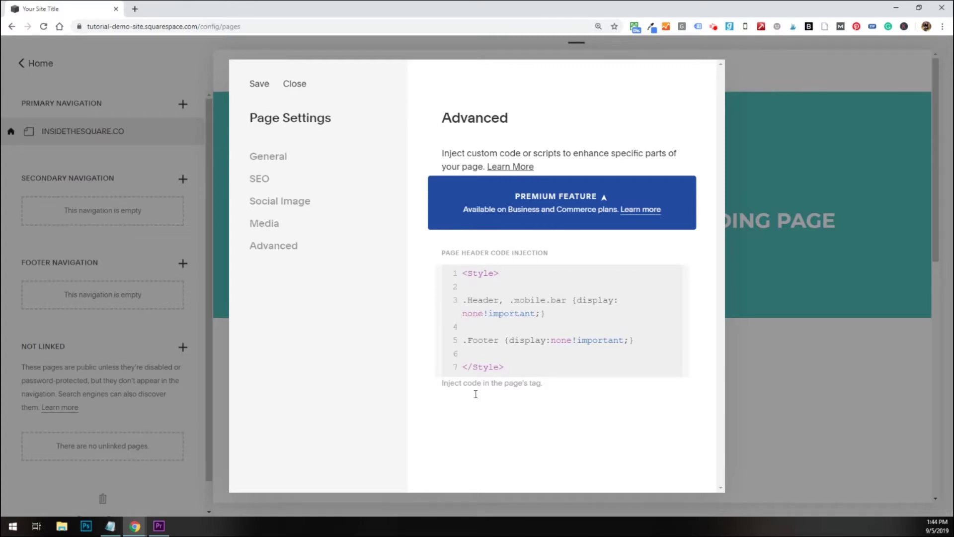
left_click(515, 273)
left_click_drag(504, 368, 461, 369)
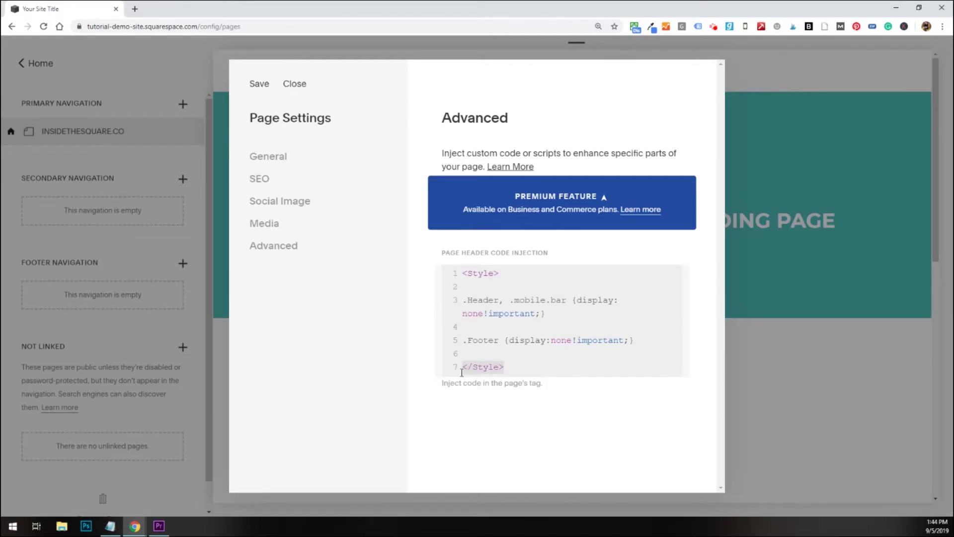
left_click(499, 274)
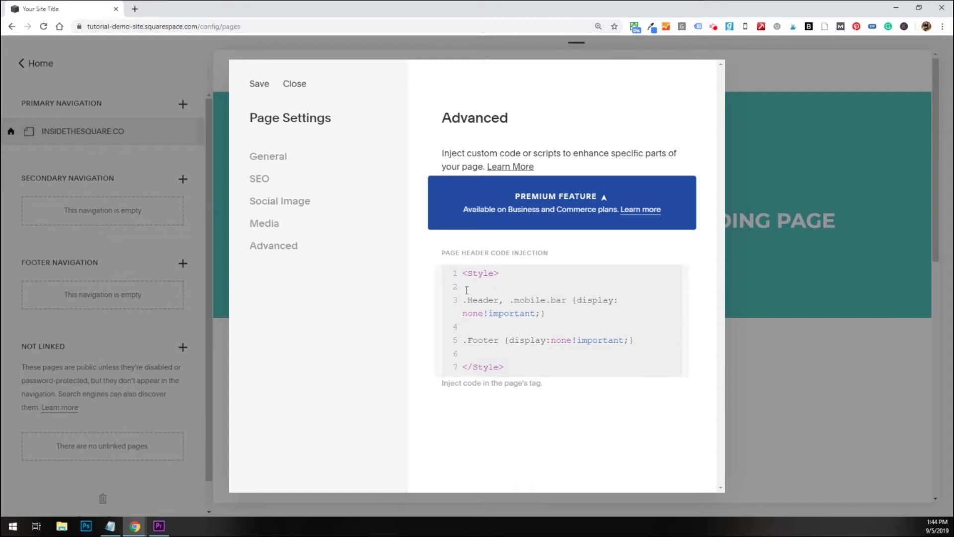
left_click_drag(463, 299, 567, 311)
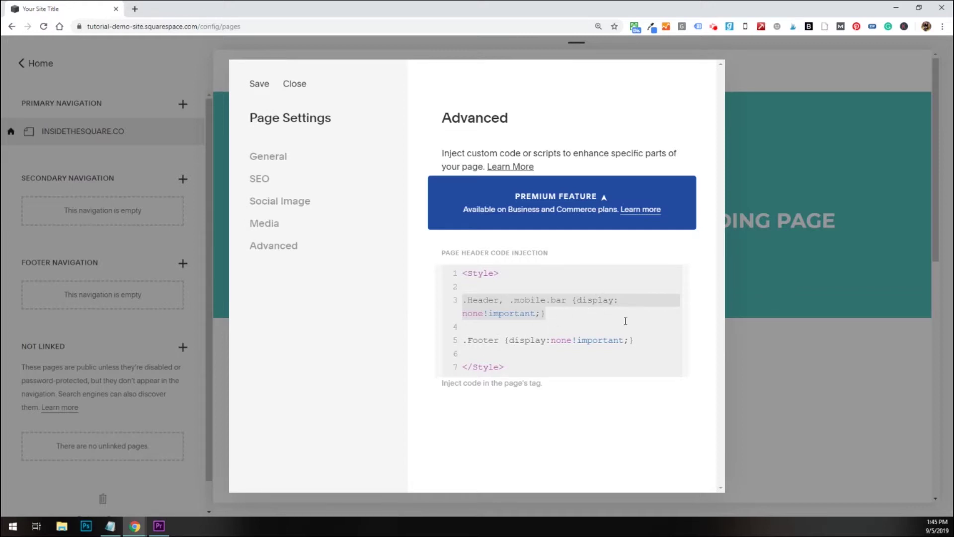
left_click(604, 328)
left_click_drag(485, 313, 535, 314)
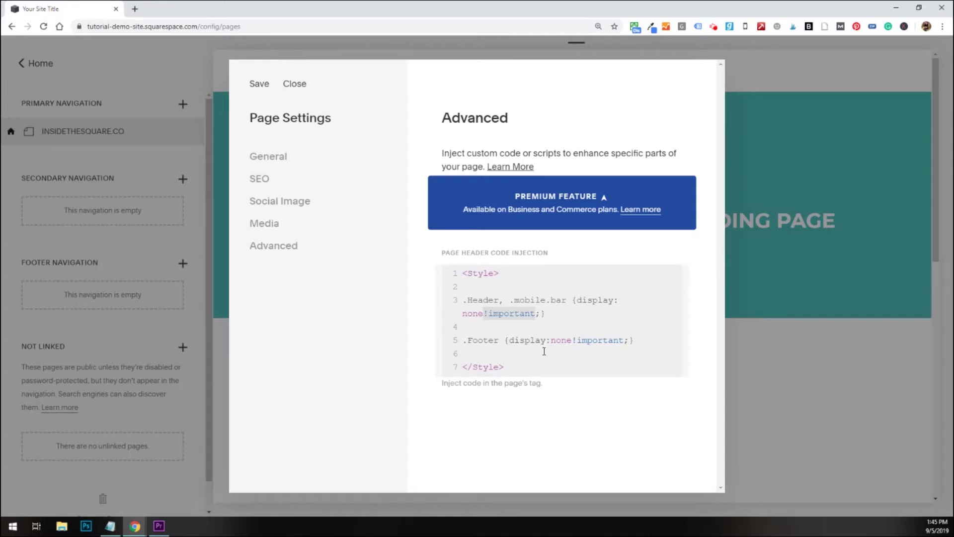
Save the injected code, check the header-free preview, and reopen the page's Advanced settings.
left_click(264, 89)
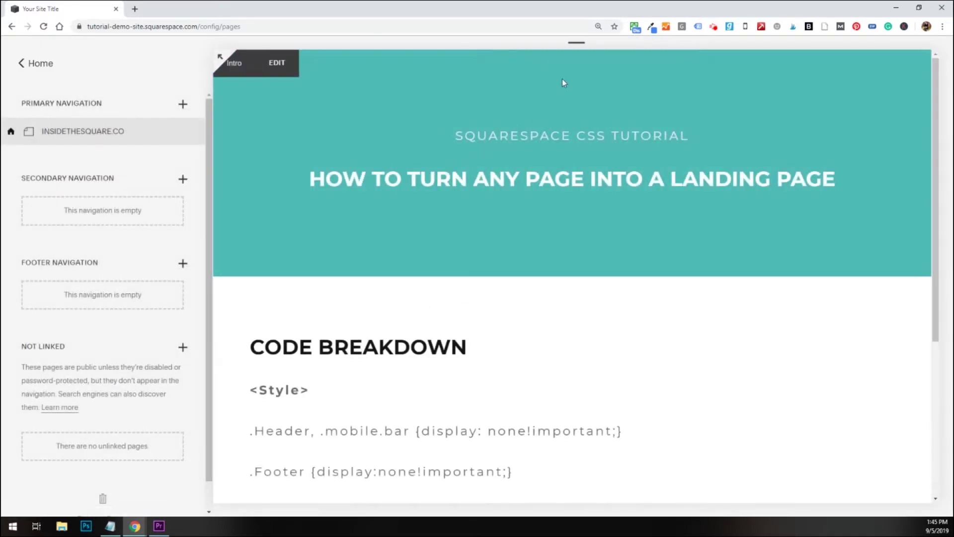
scroll(666, 208, "down", 5)
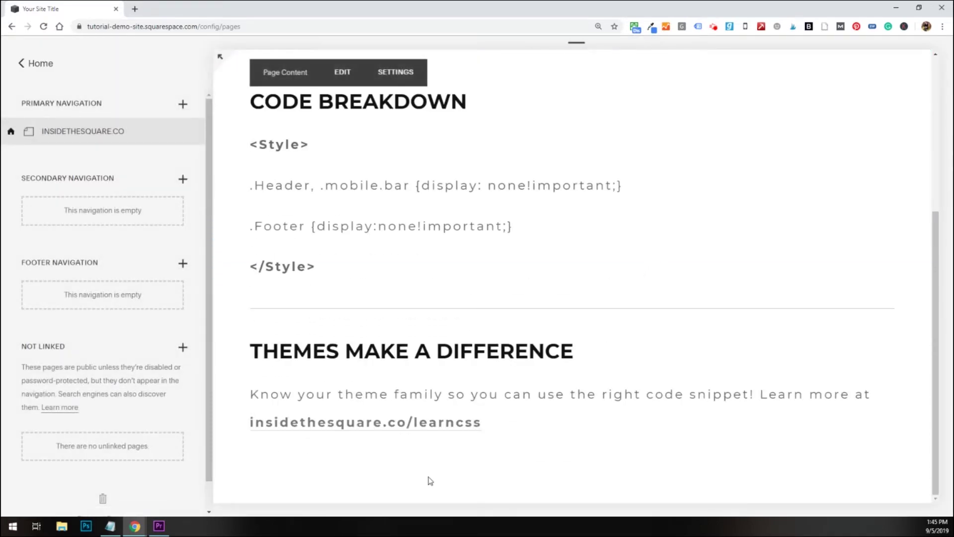
scroll(641, 398, "up", 1)
scroll(637, 346, "up", 4)
scroll(635, 345, "down", 5)
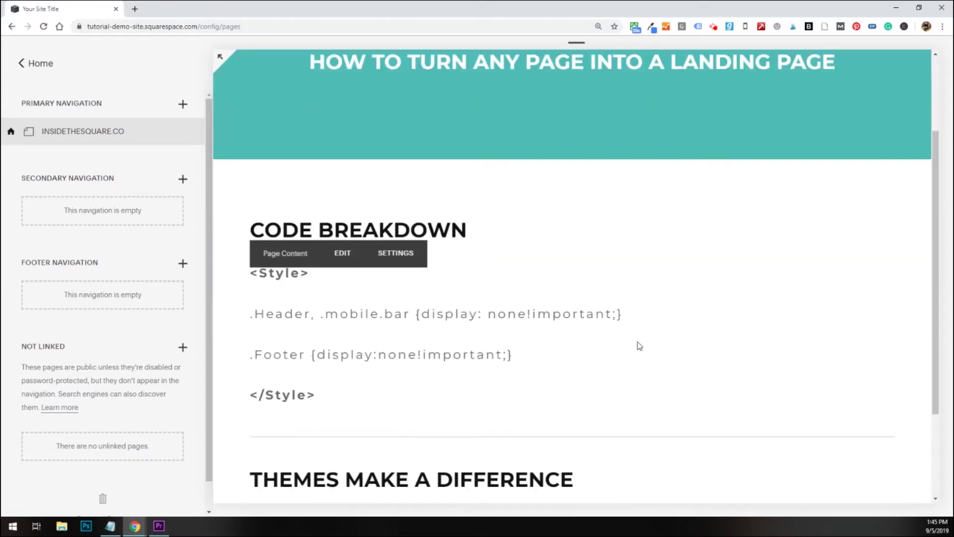
scroll(637, 347, "up", 5)
scroll(640, 348, "down", 5)
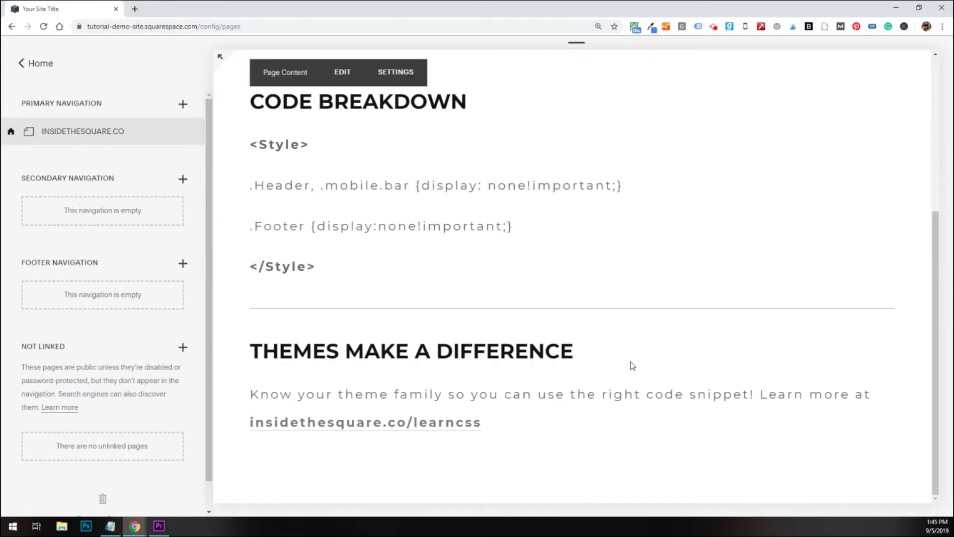
scroll(632, 366, "up", 5)
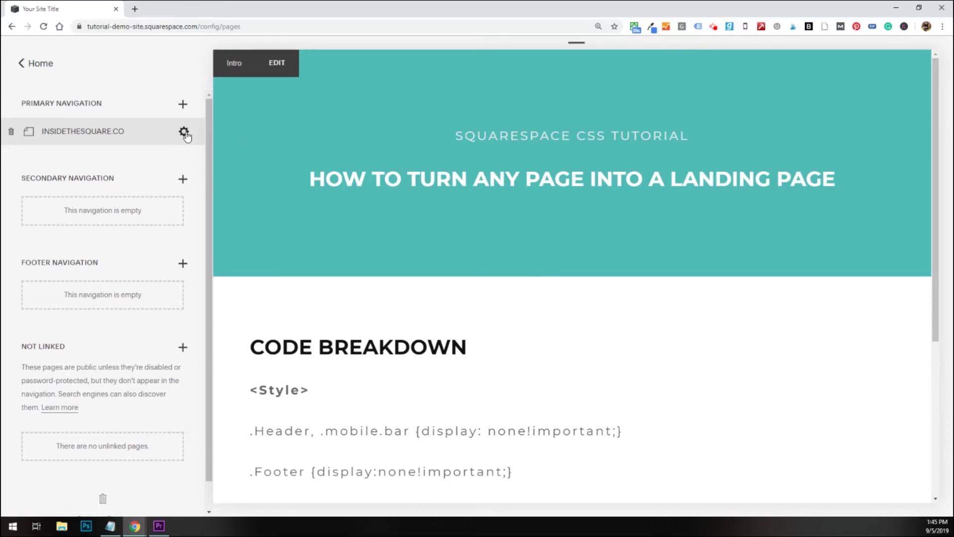
left_click(184, 133)
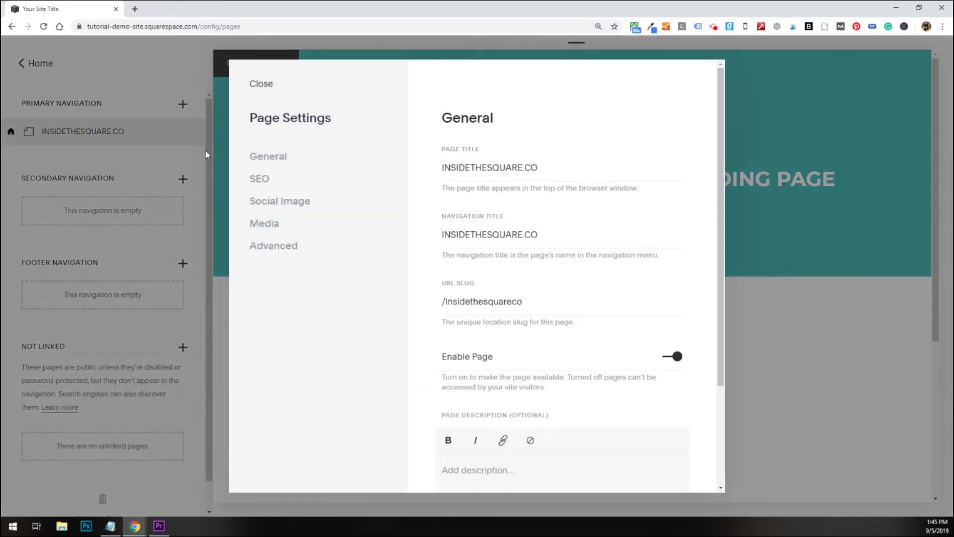
left_click(274, 247)
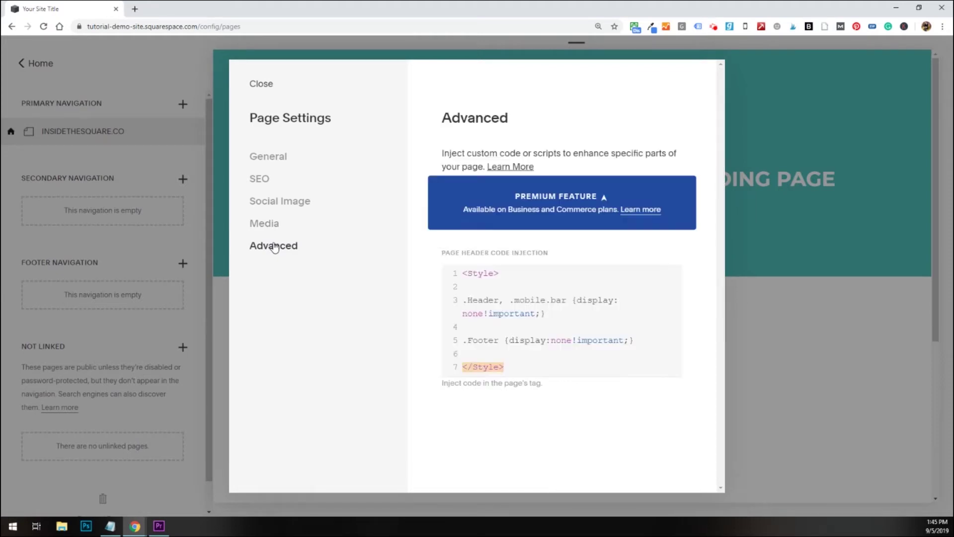
Reopen INSIDETHESQUARE.CO's Advanced settings, delete all header injection code, and save.
left_click(271, 91)
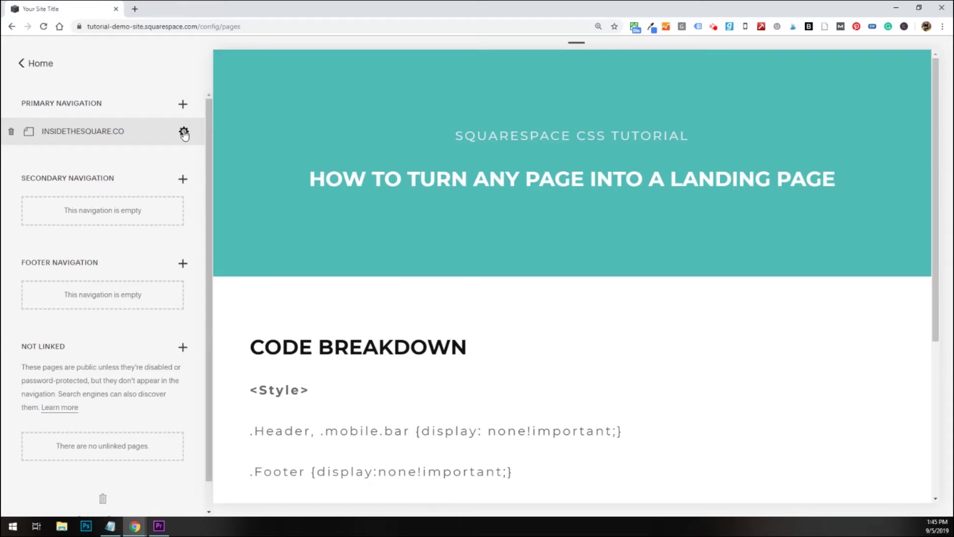
left_click(183, 132)
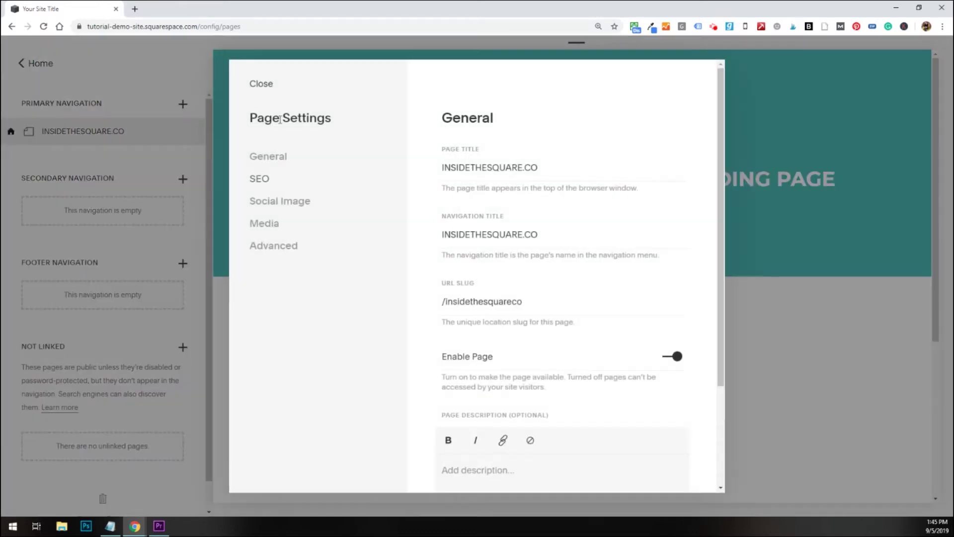
left_click(275, 253)
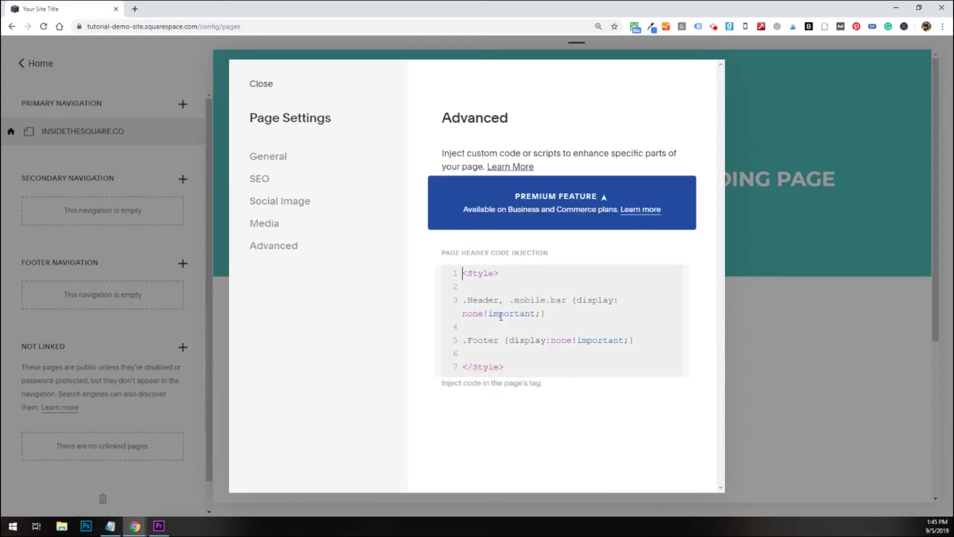
key("ctrl+a")
key("ctrl+c")
key("BackSpace")
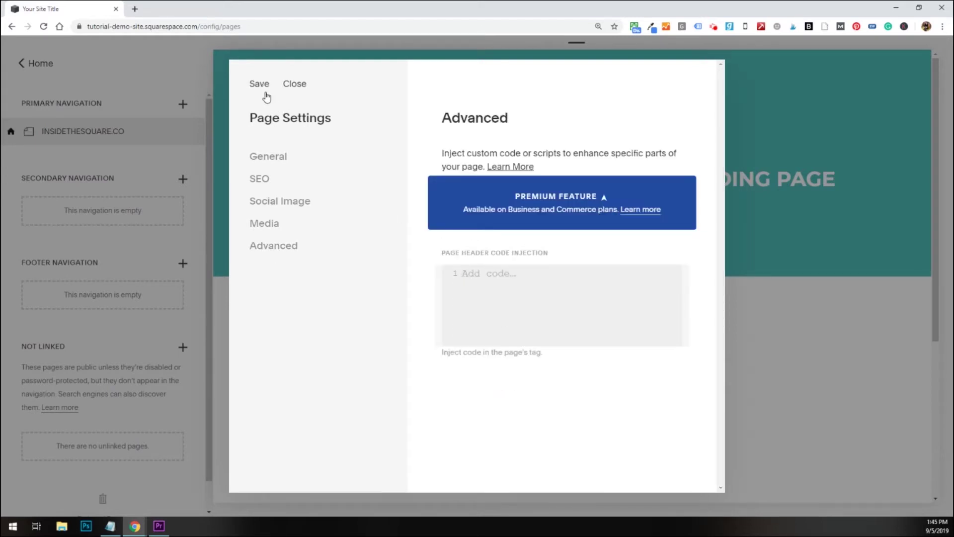
key("ctrl+s")
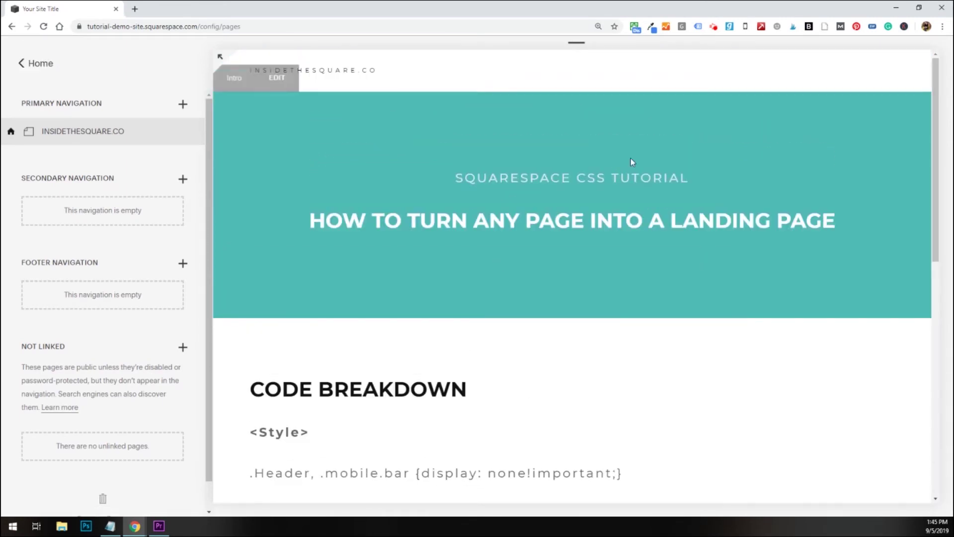
scroll(560, 249, "down", 10)
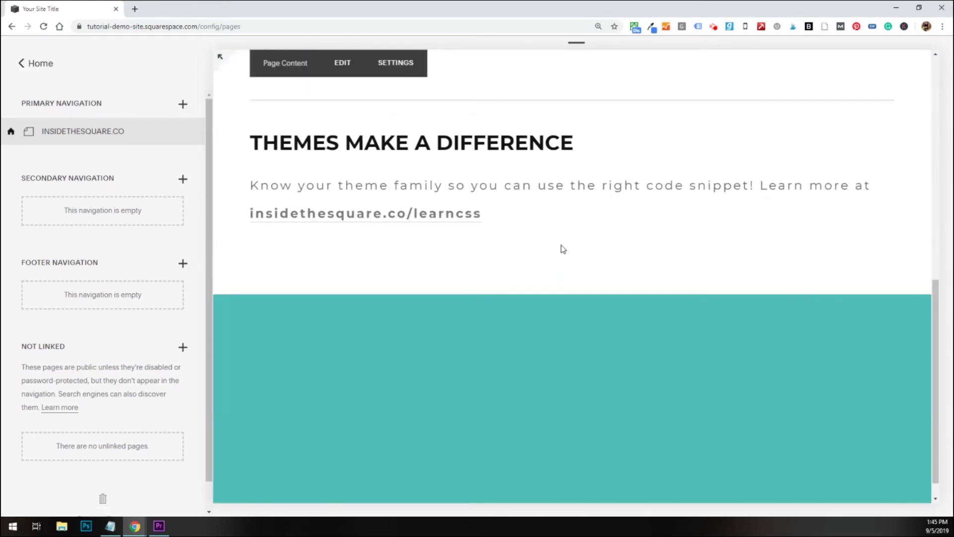
scroll(493, 247, "up", 10)
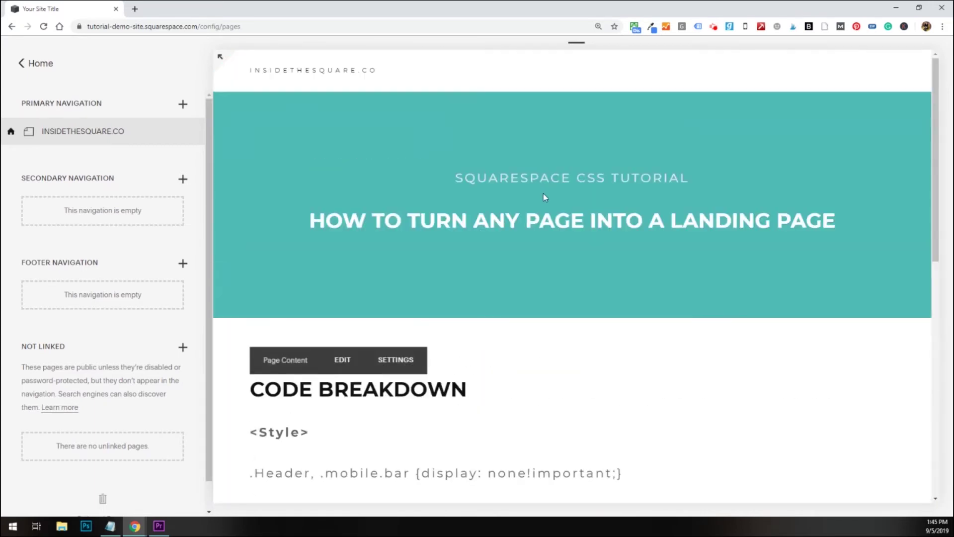
scroll(463, 318, "down", 2)
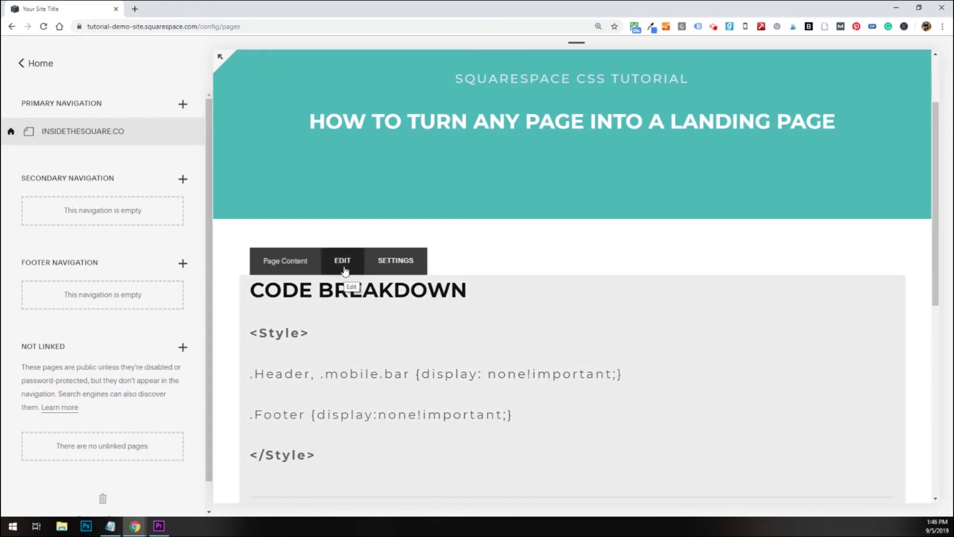
In edit mode, insert a Code block above Code Breakdown.
left_click(345, 269)
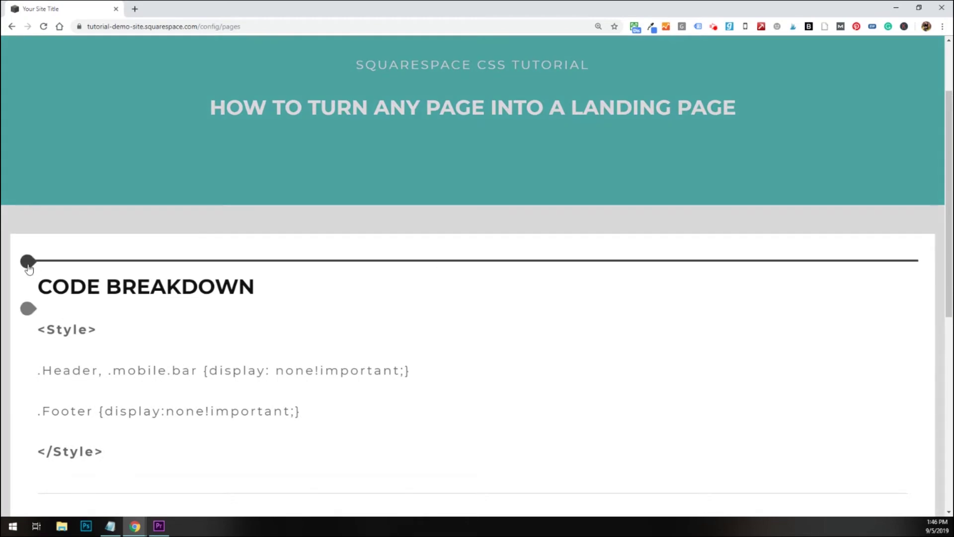
left_click(27, 261)
type("code")
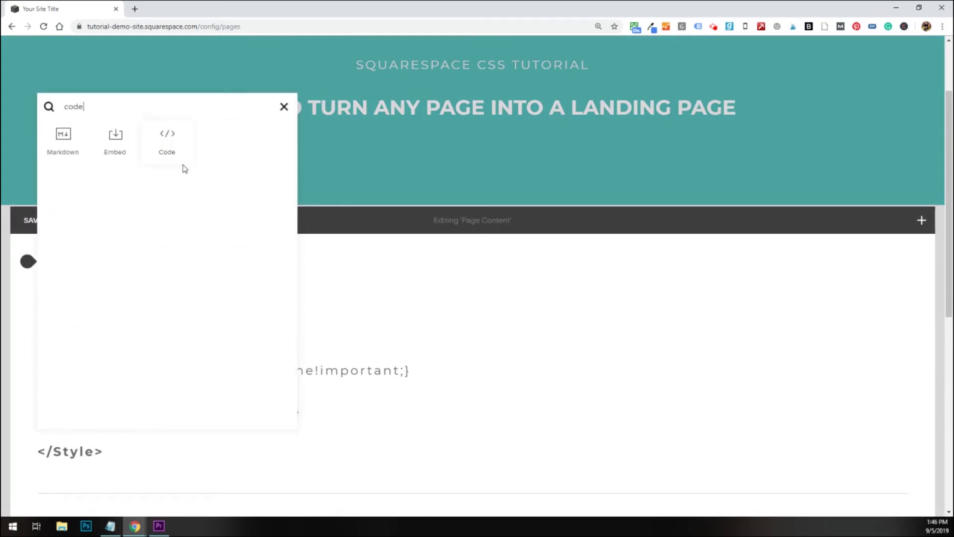
left_click(165, 144)
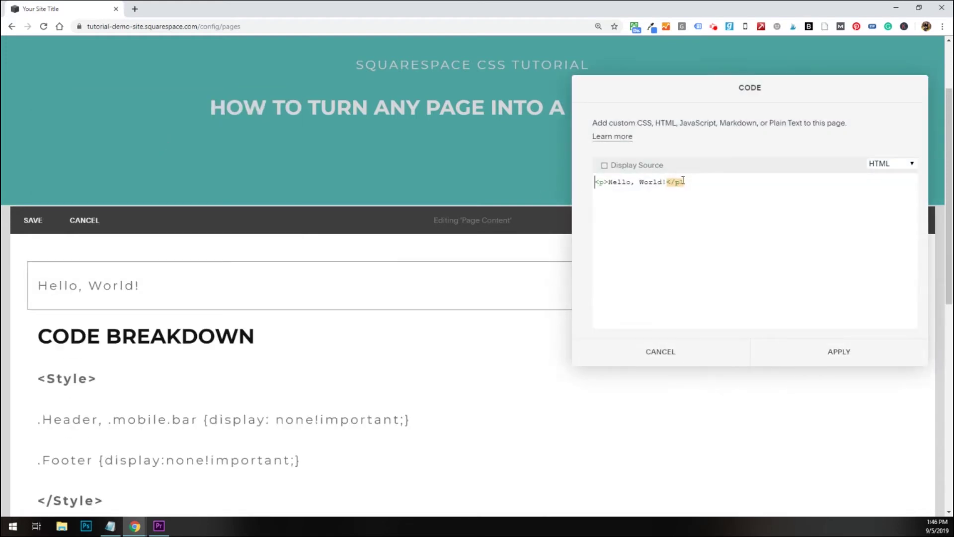
Replace the sample Hello, World! code with the pasted Style rules and apply it.
key("ctrl+a")
key("ctrl+v")
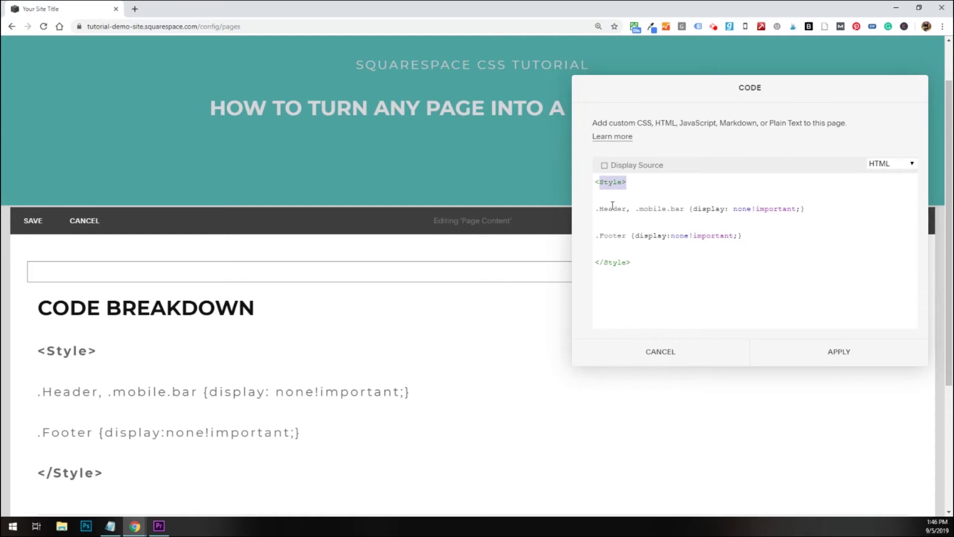
left_click_drag(610, 208, 793, 221)
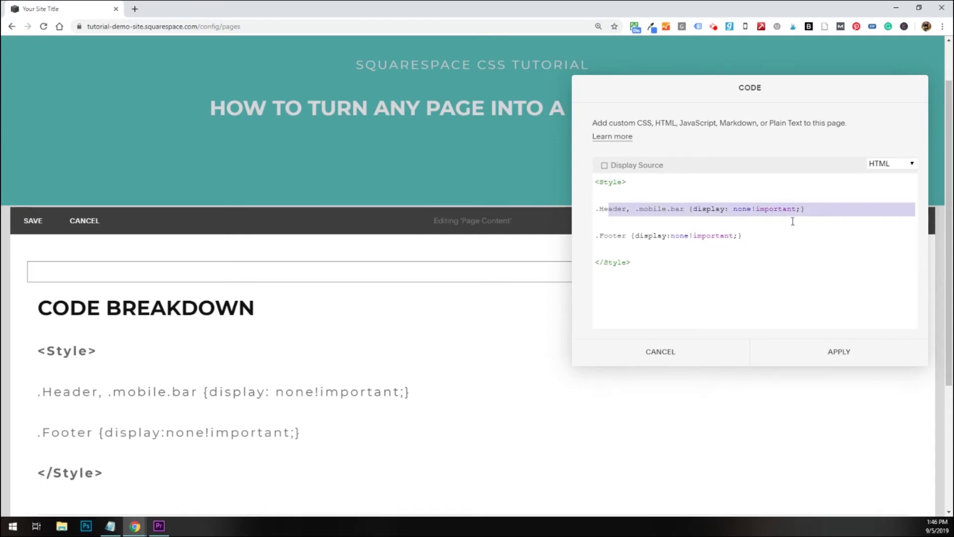
left_click(677, 266)
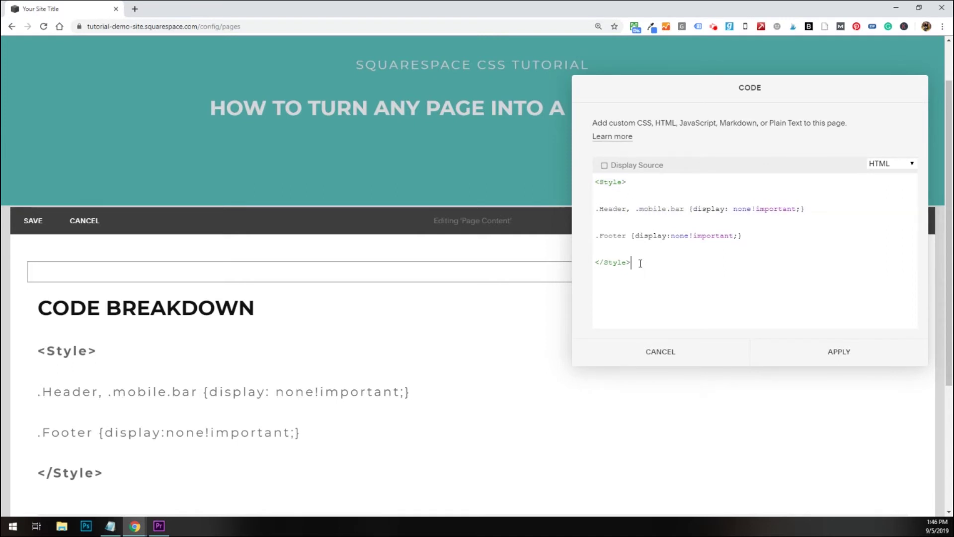
left_click(836, 352)
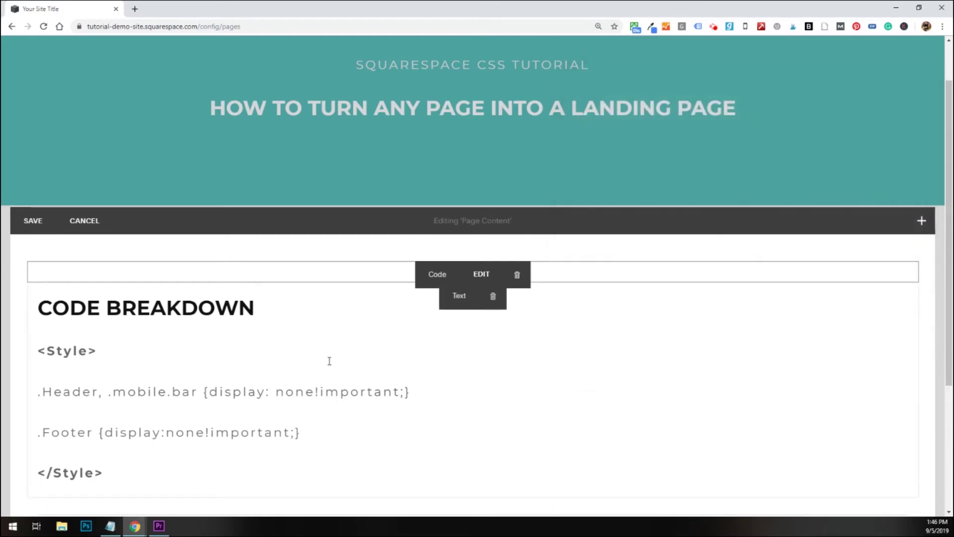
left_click(34, 221)
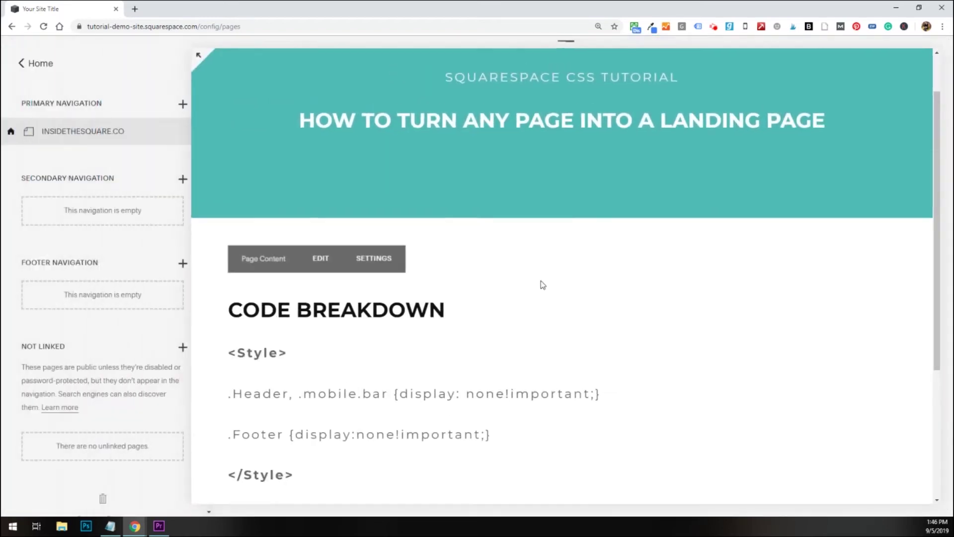
scroll(612, 303, "down", 5)
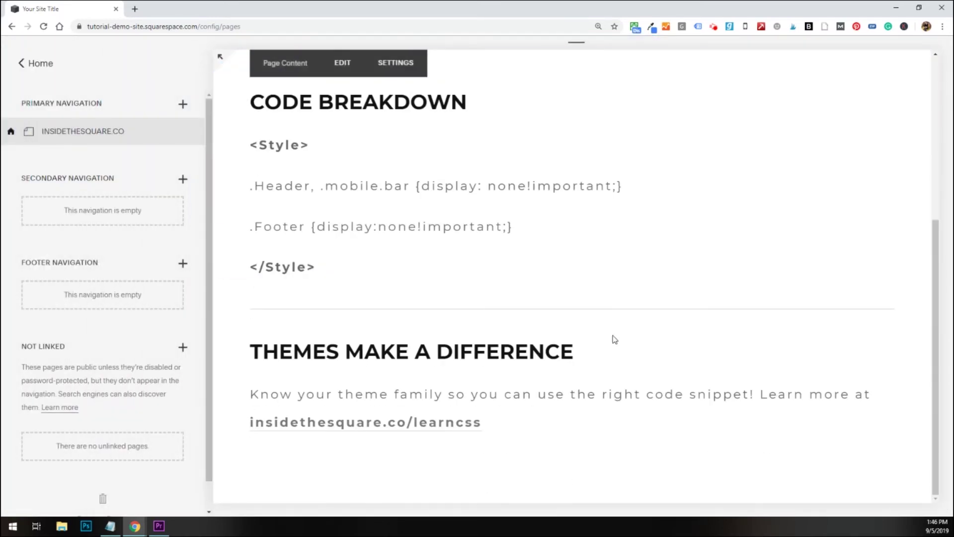
scroll(618, 353, "up", 3)
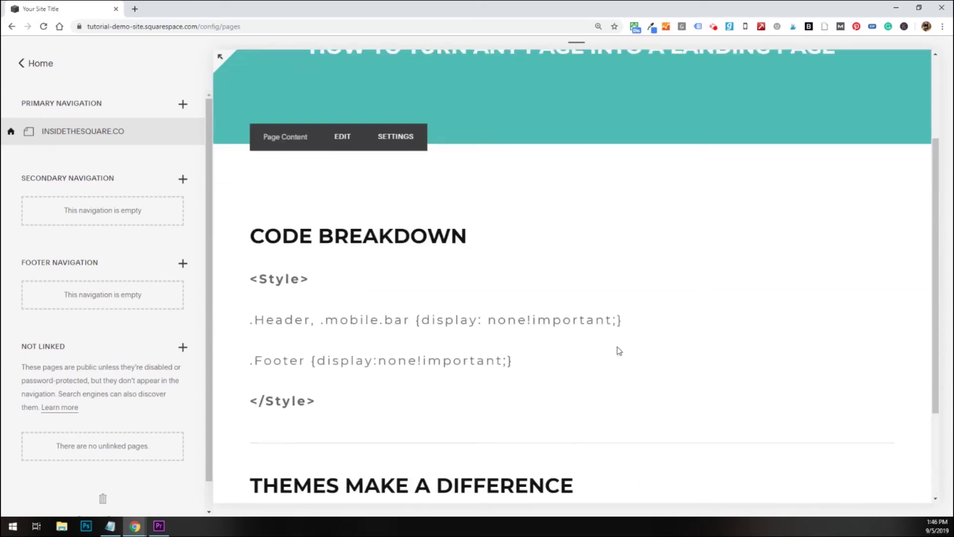
scroll(619, 351, "up", 3)
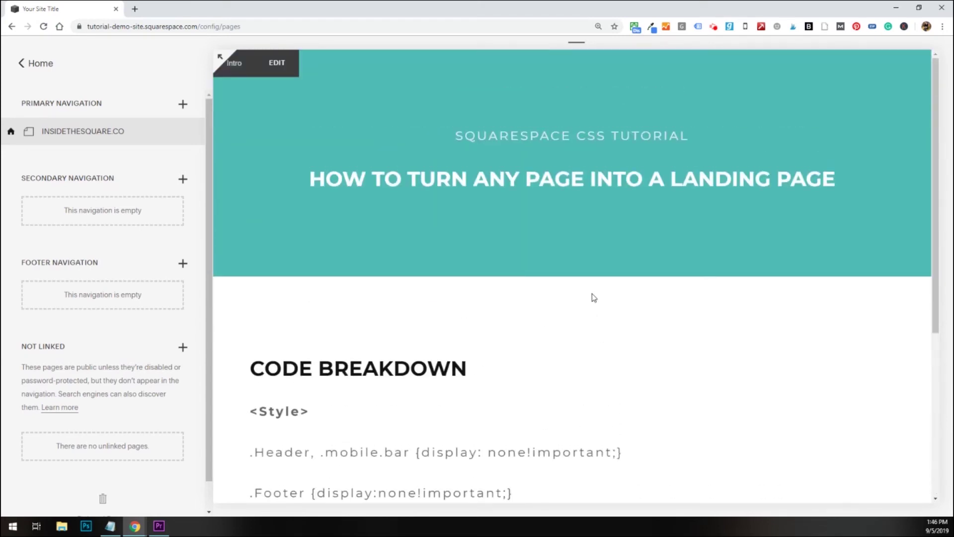
mouse_move(594, 304)
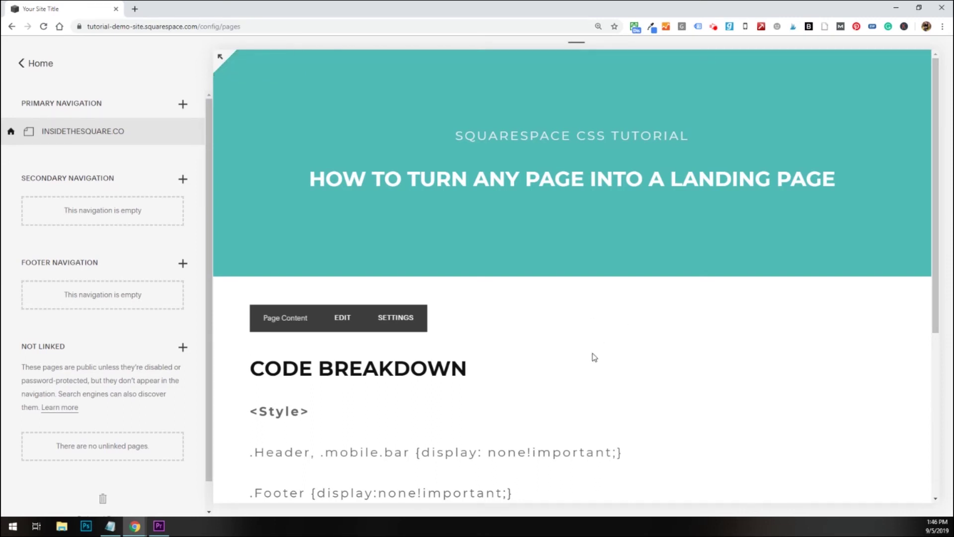
scroll(591, 357, "down", 3)
left_click_drag(311, 266, 252, 265)
left_click_drag(317, 385, 250, 386)
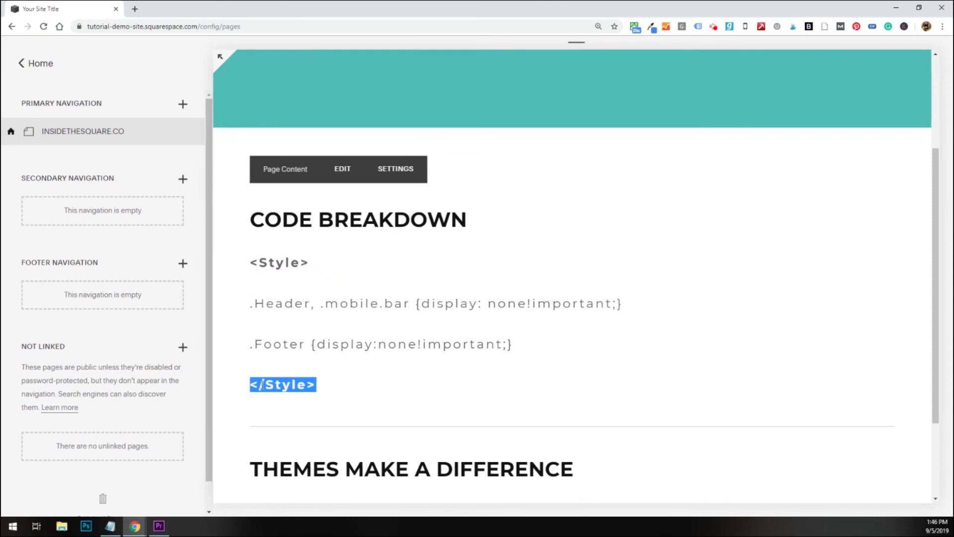
scroll(348, 328, "down", 1)
left_click_drag(250, 255, 416, 257)
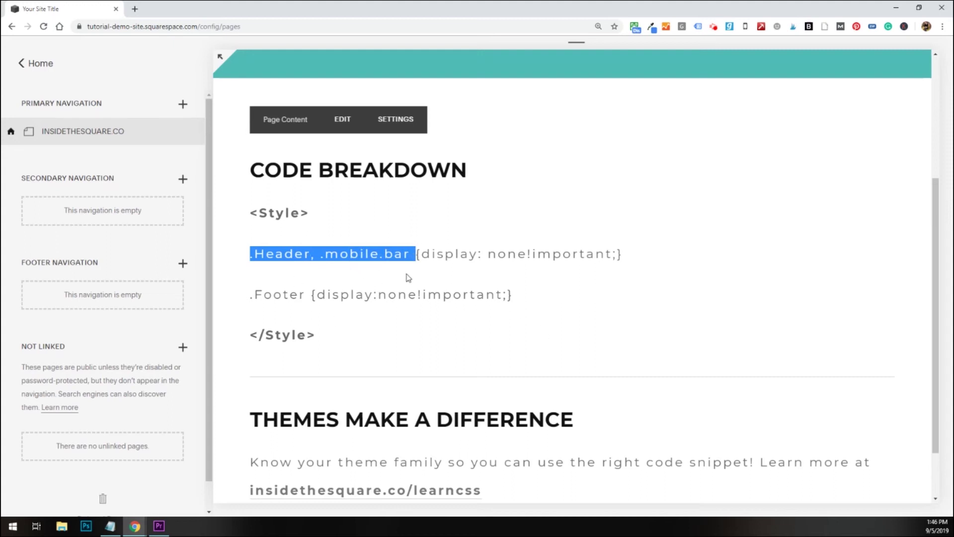
left_click(534, 302)
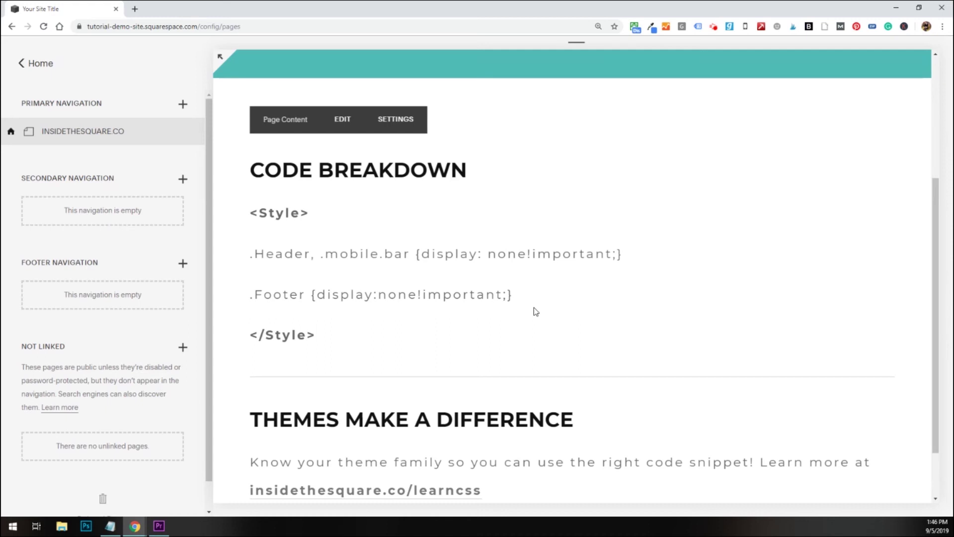
scroll(537, 310, "up", 4)
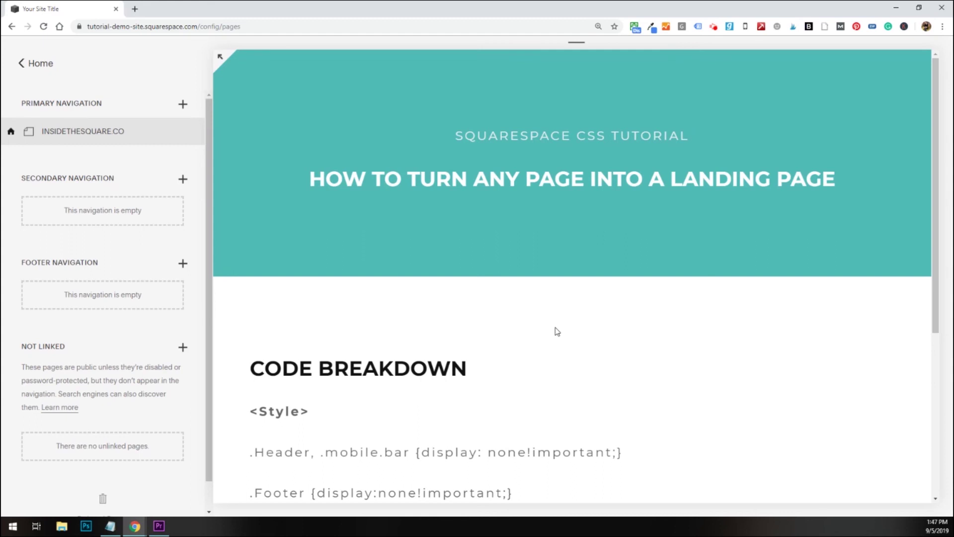
mouse_move(552, 330)
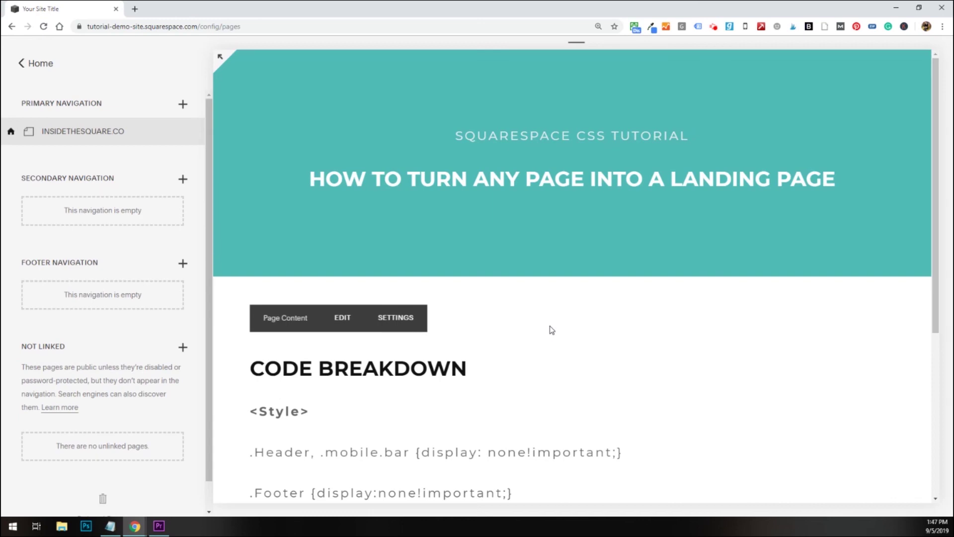